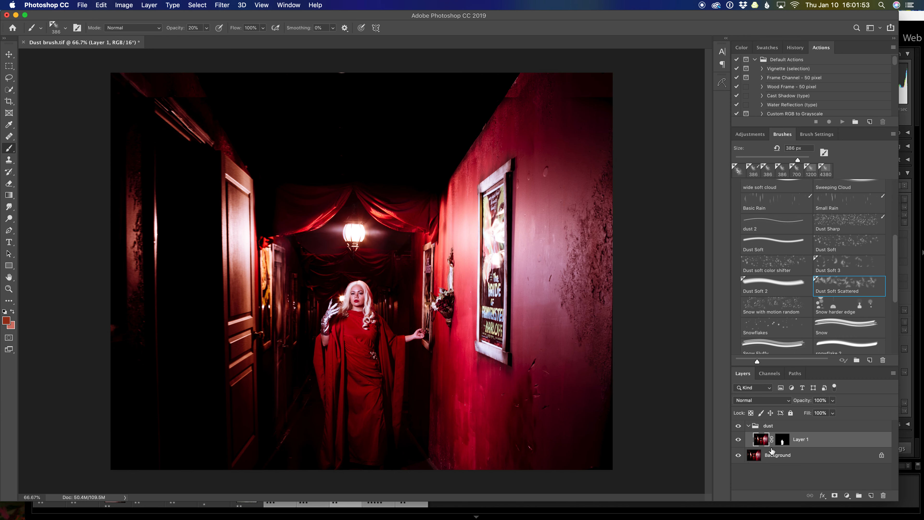
Add an empty layer directly above the Background and another above the masked Layer 1 inside the dust group
left_click(797, 457)
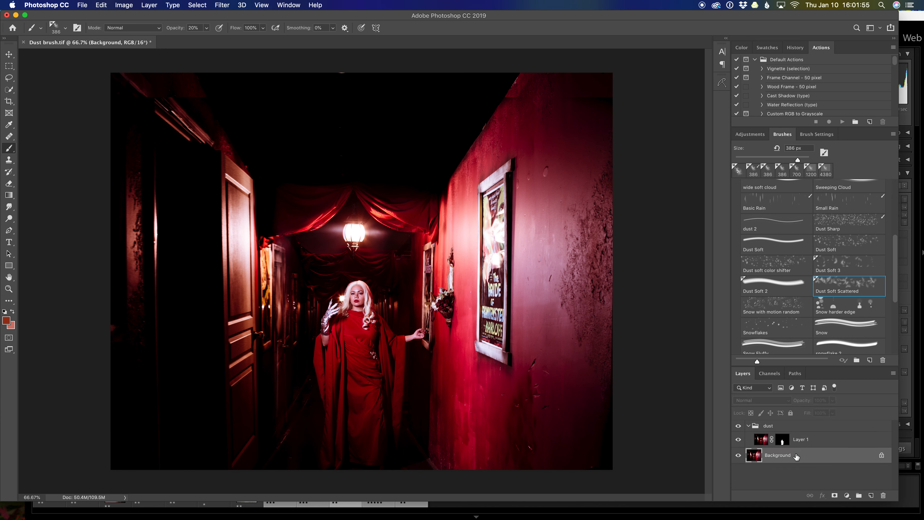
left_click(871, 495)
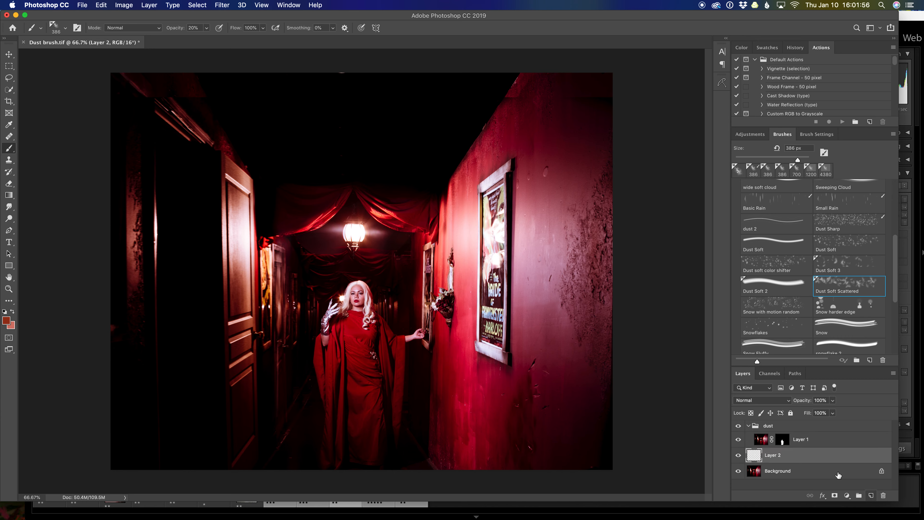
left_click(828, 442)
left_click(872, 496)
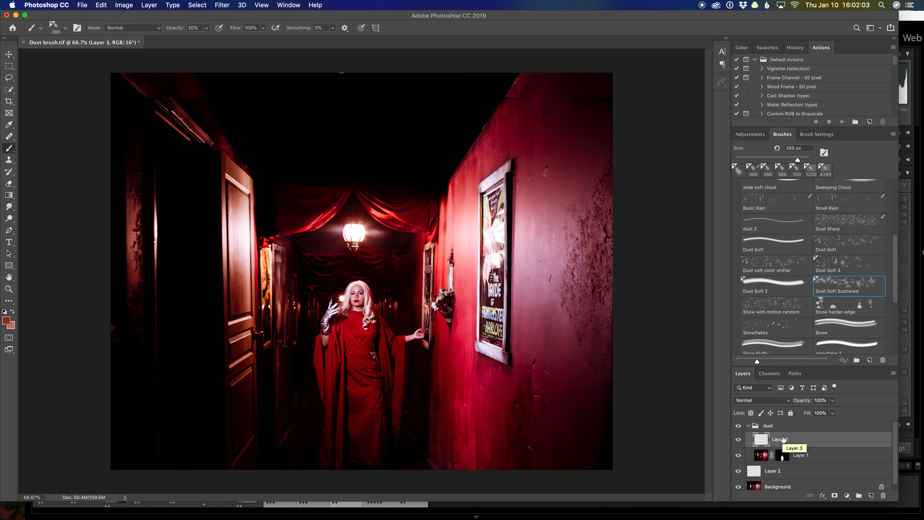
left_click(783, 475)
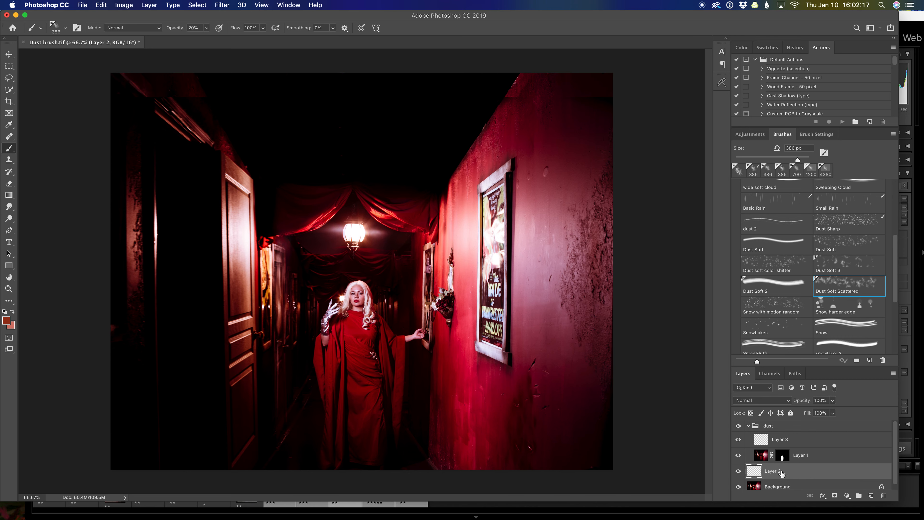
left_click(782, 442)
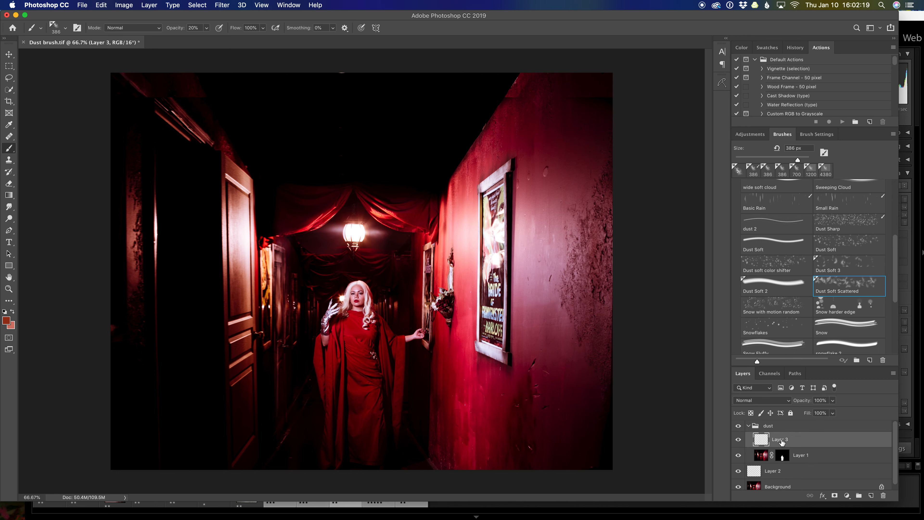
For painting on Layer 2, swap the foreground and background colours and set the brush to 100% opacity and 800 px
left_click(778, 471)
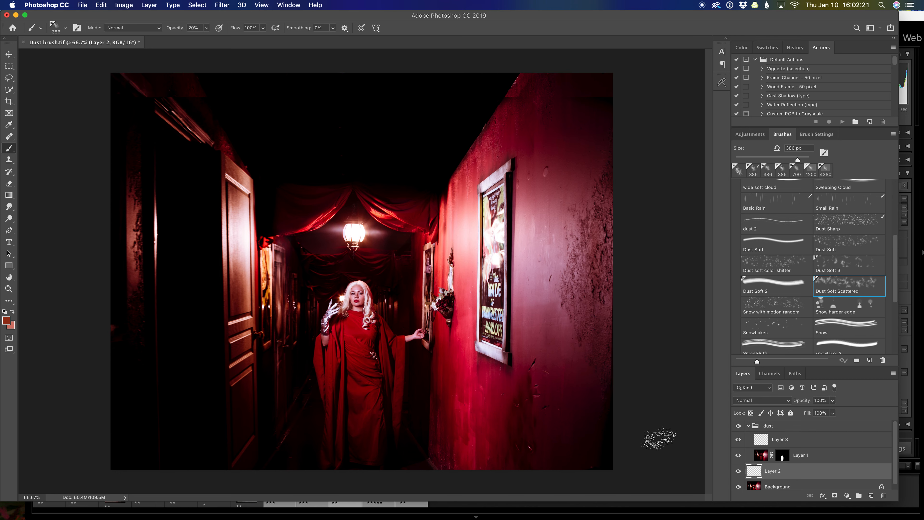
key("x")
key("0")
key("bracketright")
key("bracketright")
key("bracketright")
key("bracketright")
key("bracketright")
Paint heavy dust through the hallway on Layer 2, and across the woman's lower dress and the floor on Layer 3
mouse_move(368, 292)
left_mouse_down()
mouse_move(409, 289)
mouse_move(357, 319)
mouse_move(409, 354)
mouse_move(360, 365)
mouse_move(395, 412)
mouse_move(377, 418)
mouse_move(397, 411)
mouse_move(341, 386)
mouse_move(329, 434)
mouse_move(308, 439)
mouse_move(366, 475)
mouse_move(557, 497)
left_mouse_up()
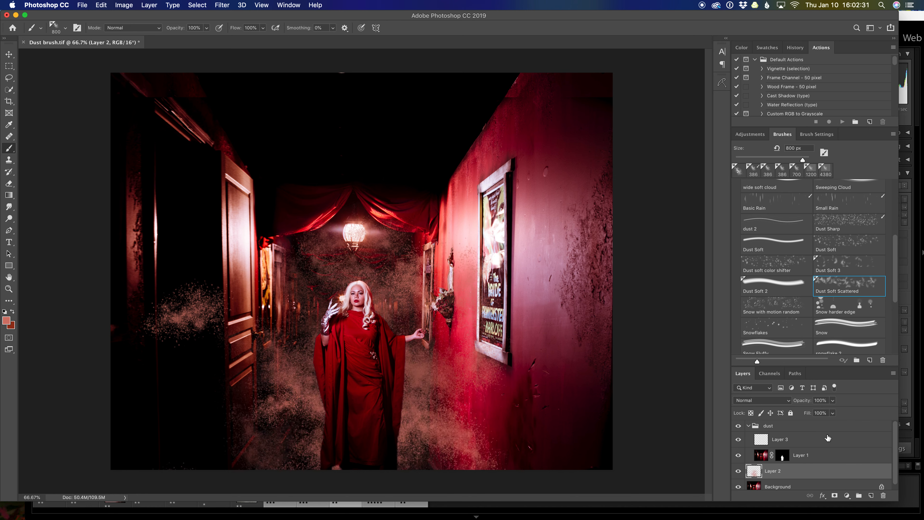
left_click(819, 439)
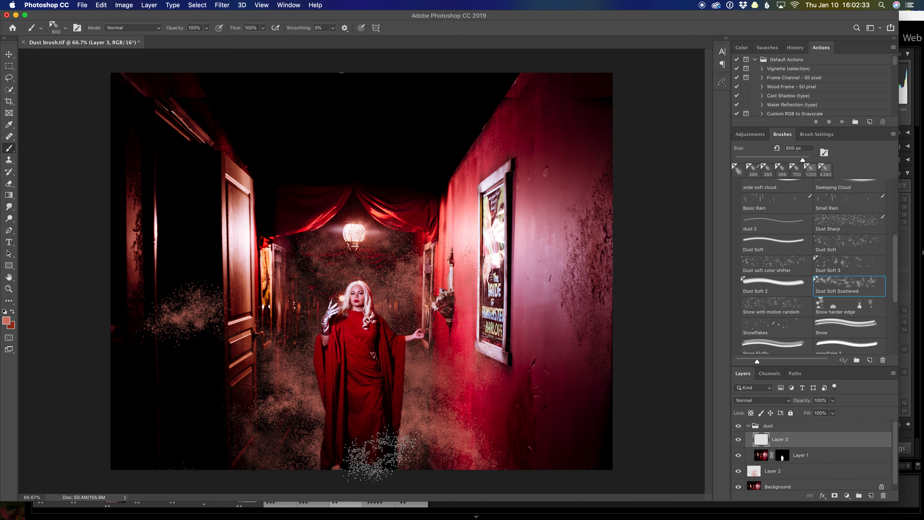
mouse_move(310, 458)
left_mouse_down()
mouse_move(280, 416)
mouse_move(386, 465)
mouse_move(409, 447)
mouse_move(298, 437)
mouse_move(368, 475)
mouse_move(525, 430)
left_mouse_up()
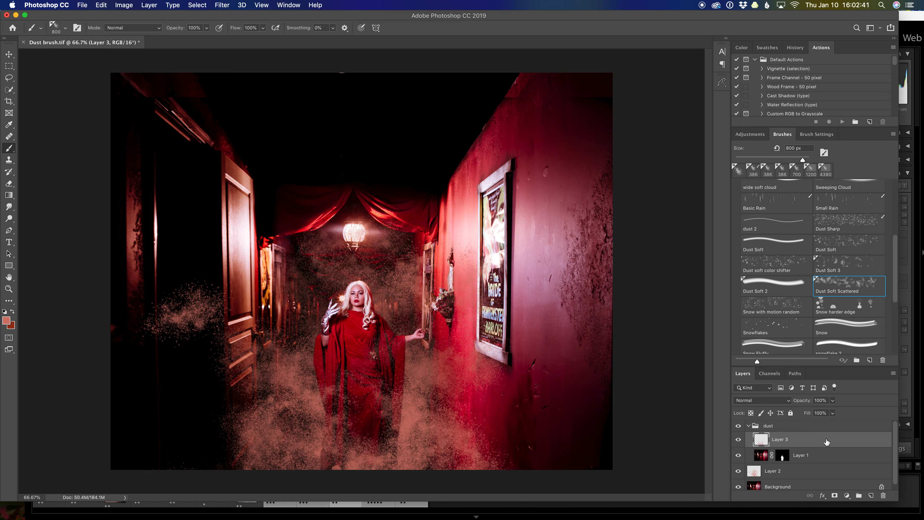
Delete both painted dust layers, Layer 3 and Layer 2
key("Delete")
left_click(818, 458)
key("Delete")
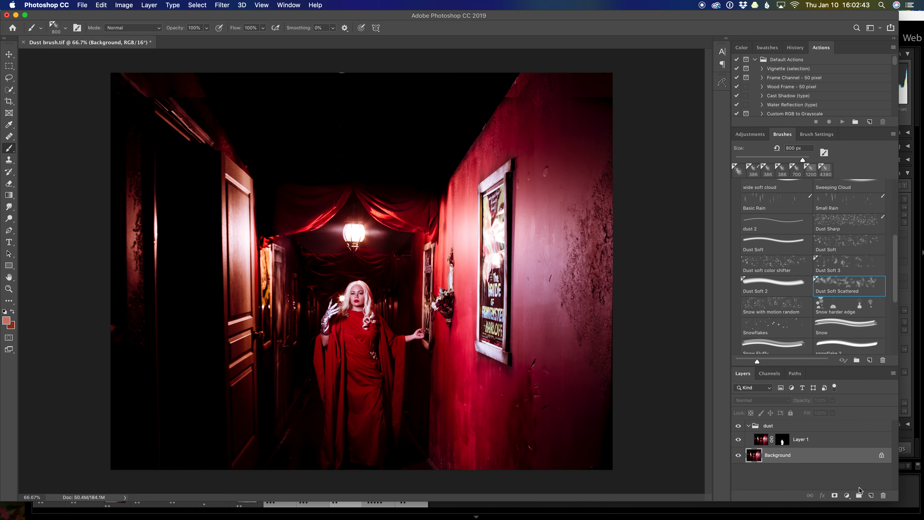
Create a fresh empty layer above the Background and another above Layer 1 in the dust group
left_click(872, 496)
left_click(841, 441)
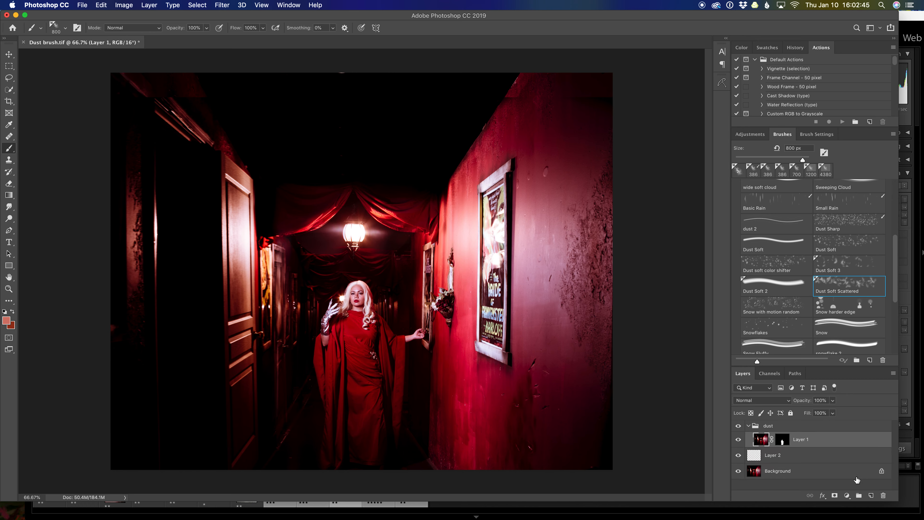
left_click(872, 496)
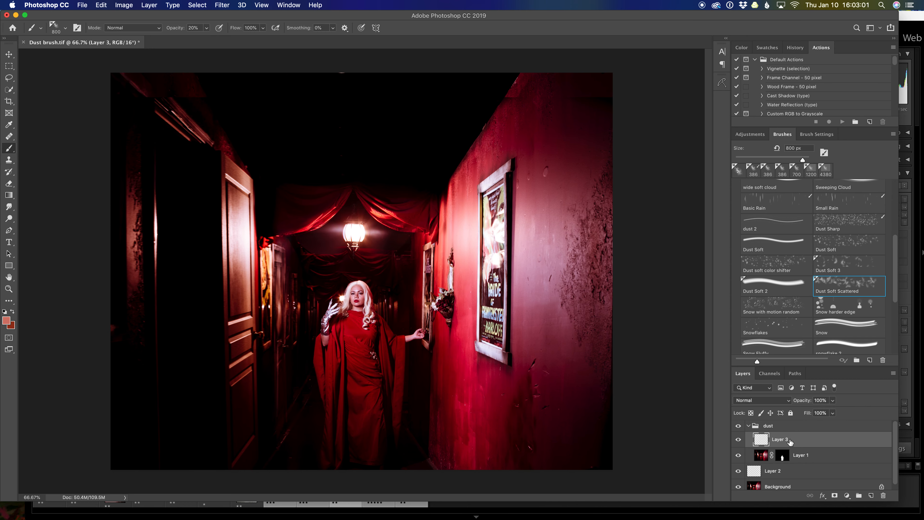
On Layer 2, paint faint dust behind the woman and around the hallway at 20% brush opacity, using colours sampled from the photo
left_click(783, 472)
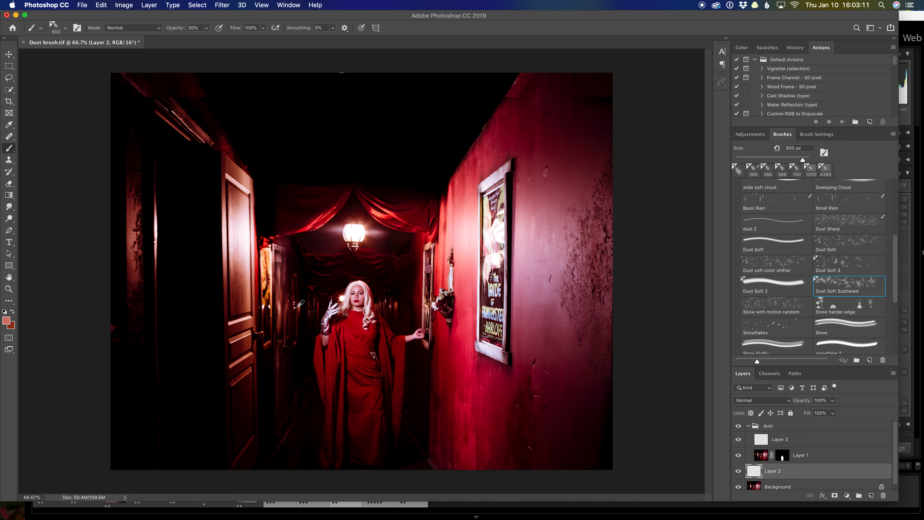
left_click(304, 302, "alt")
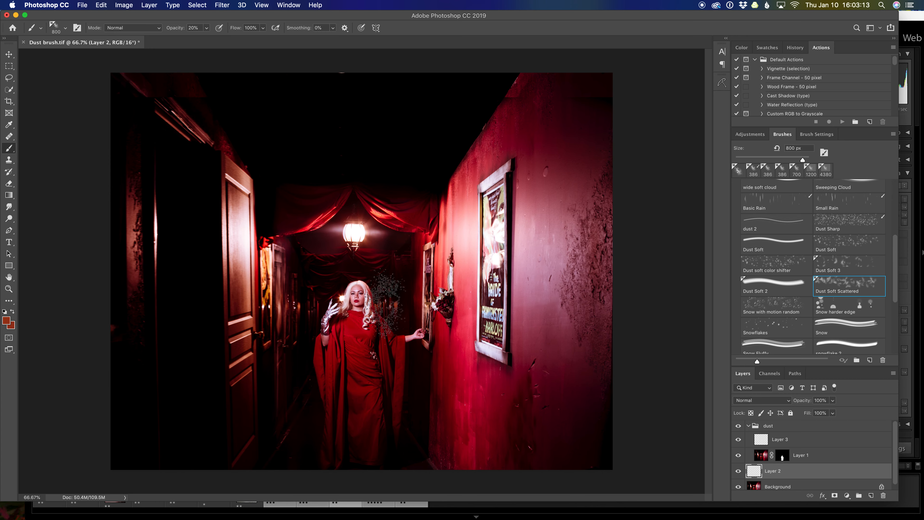
left_click(392, 306, "alt")
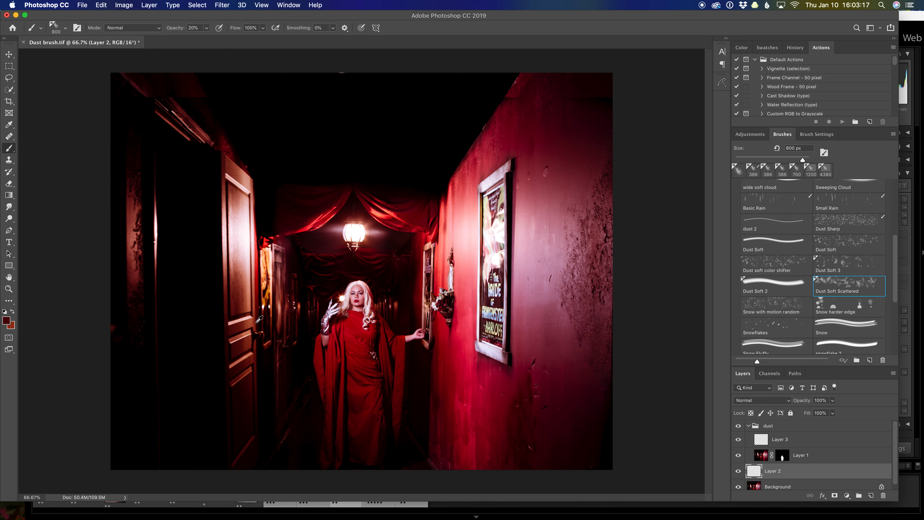
left_click(319, 295, "alt")
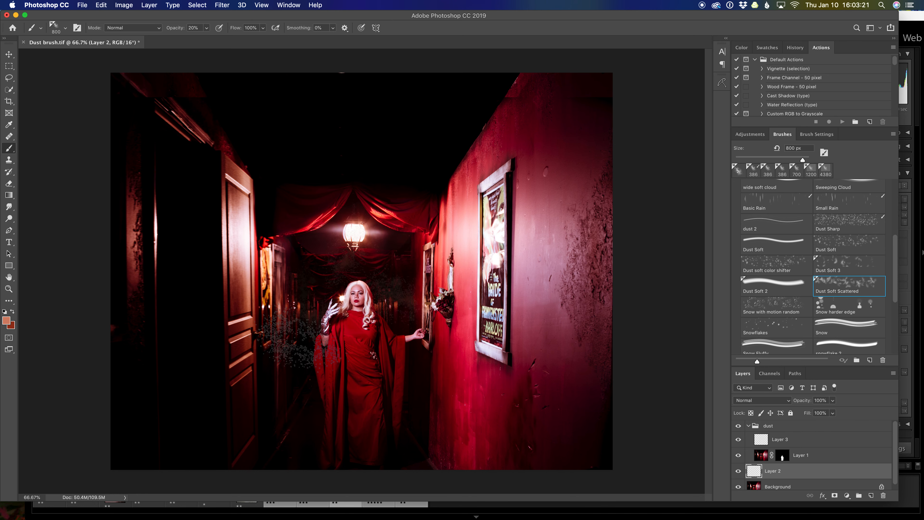
mouse_move(292, 405)
left_mouse_down()
mouse_move(398, 413)
mouse_move(422, 402)
mouse_move(389, 453)
mouse_move(351, 475)
mouse_move(295, 350)
left_mouse_up()
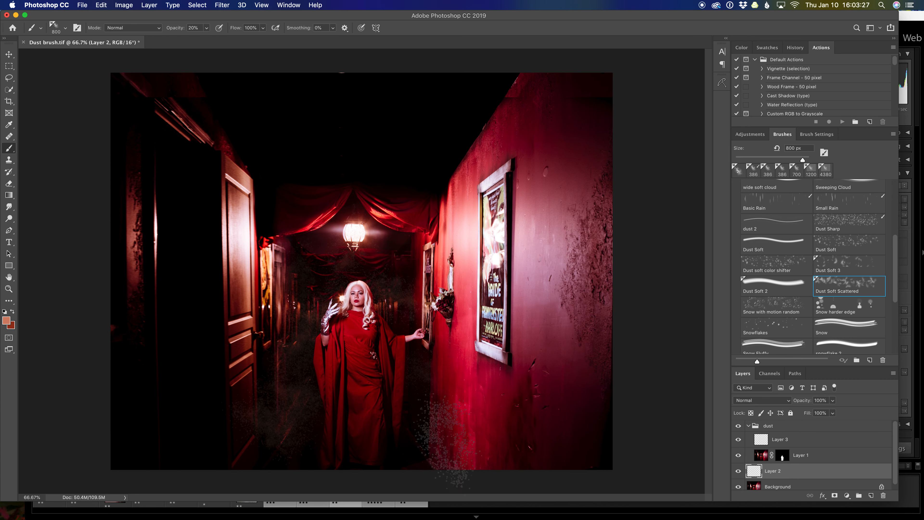
left_click_drag(368, 294, 316, 288)
left_click(400, 155)
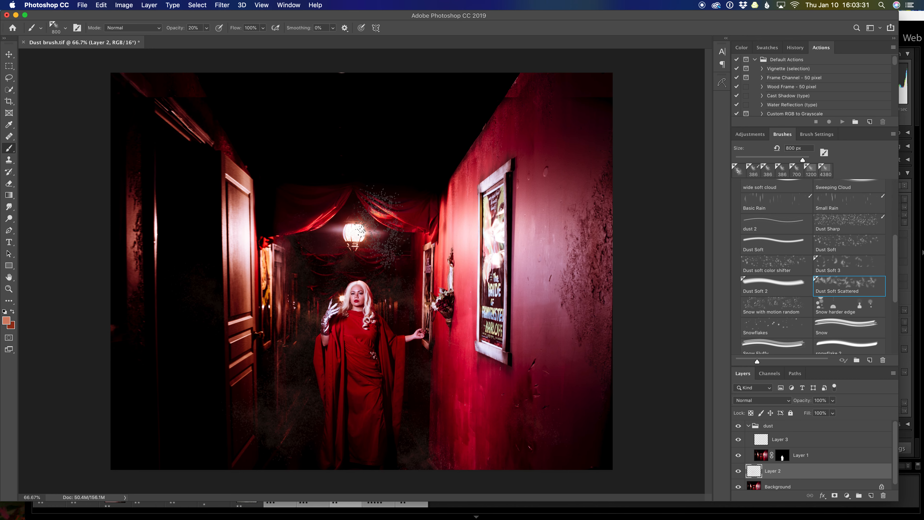
left_click(312, 238)
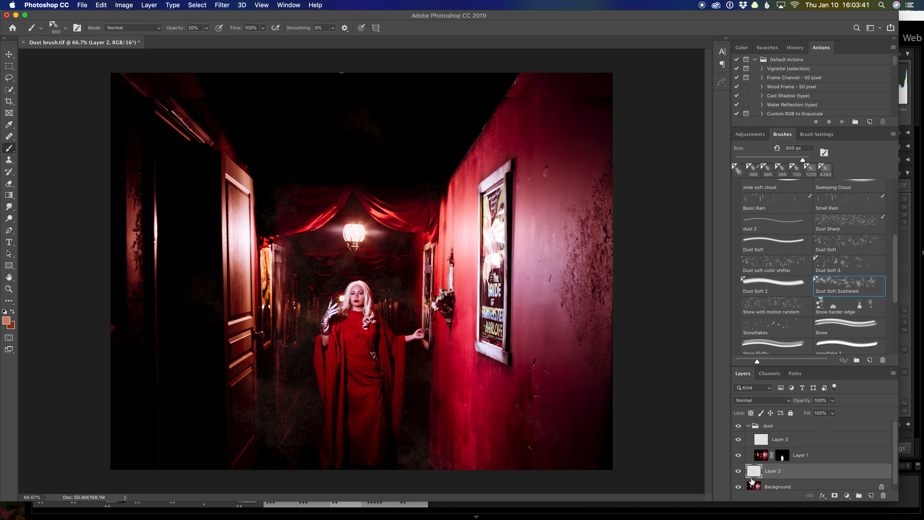
On Layer 3, paint faint dust in front of the woman's lower dress with the foreground and background colours swapped
left_click(807, 443)
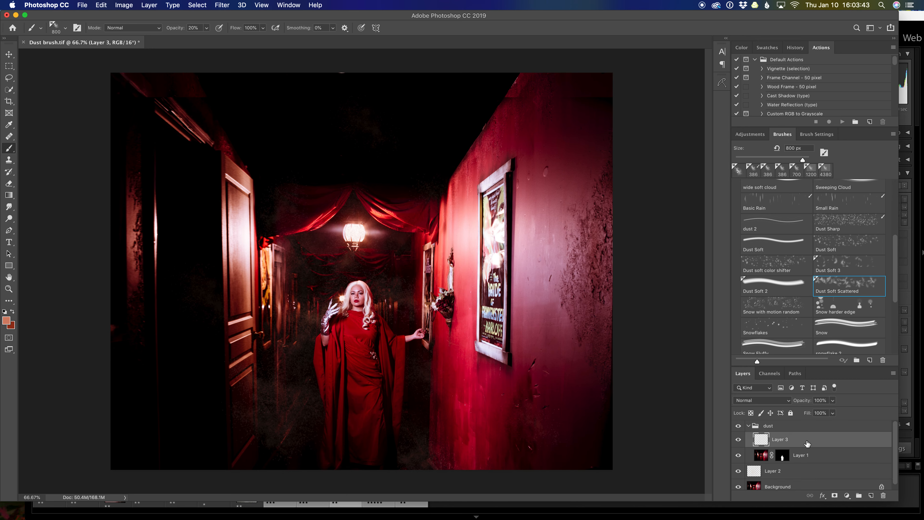
key("x")
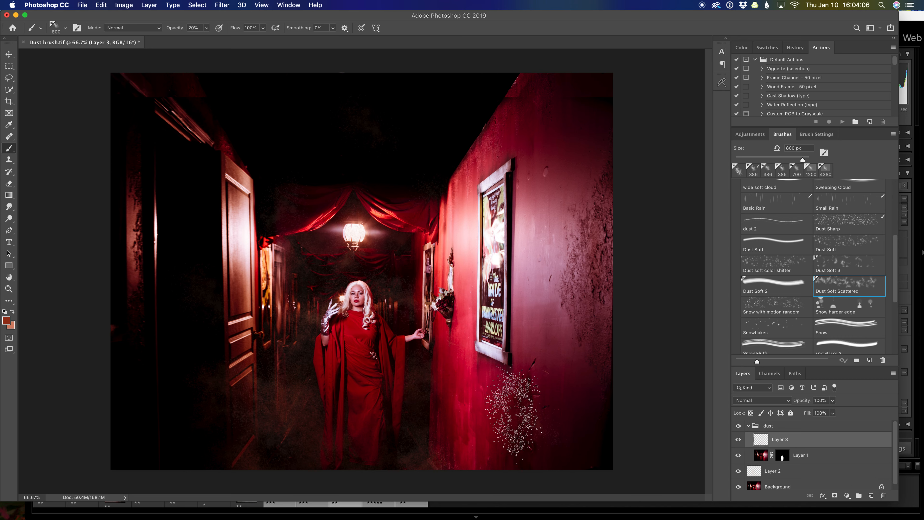
Add a new layer above Layer 3 and paint light salmon dust over the lower dress and the floor
left_click(872, 495)
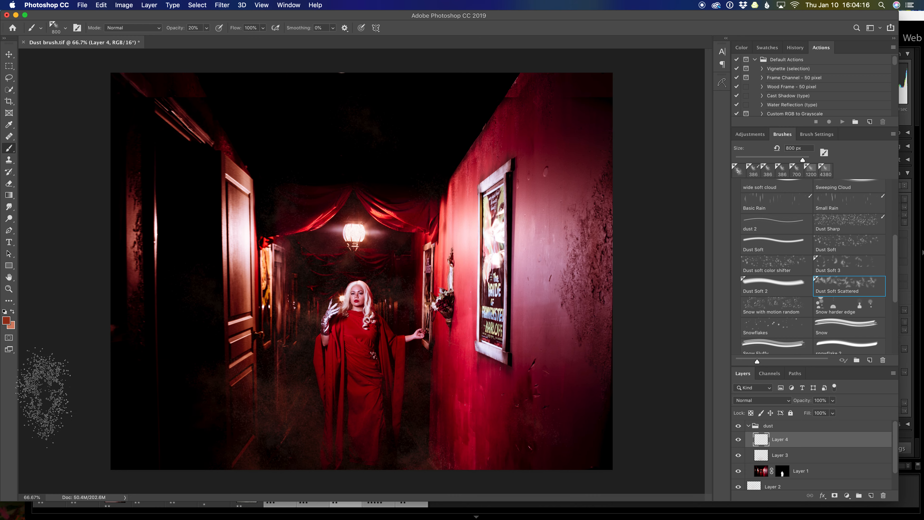
key("x")
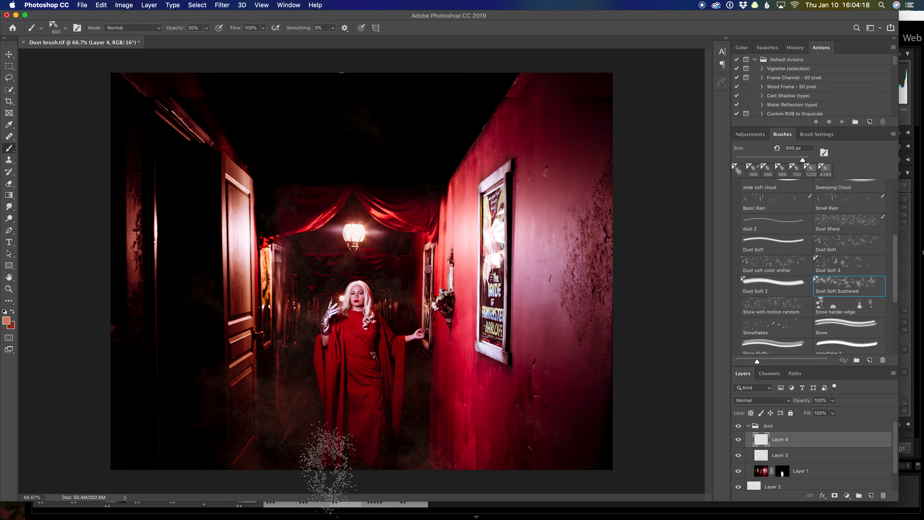
left_click(357, 434)
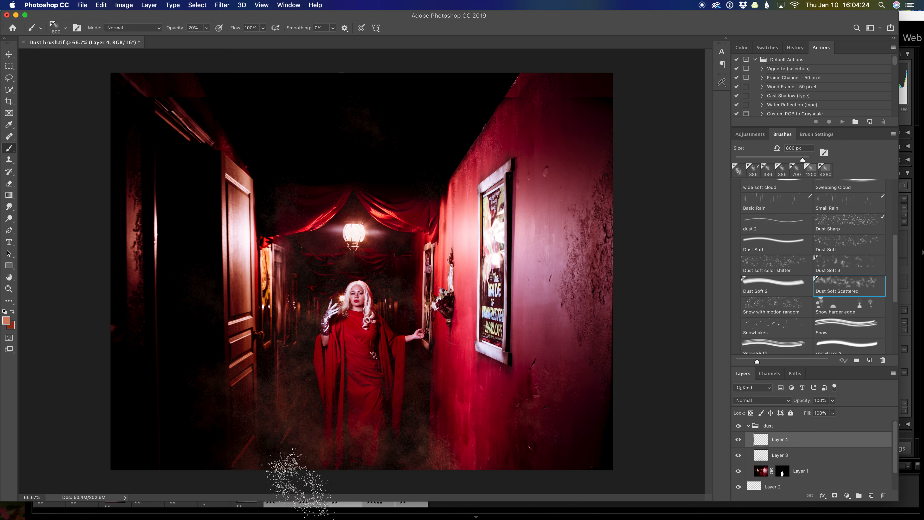
Compare the image with and without Layer 4's dust and reduce that layer's opacity
left_click(738, 439)
left_click(738, 440)
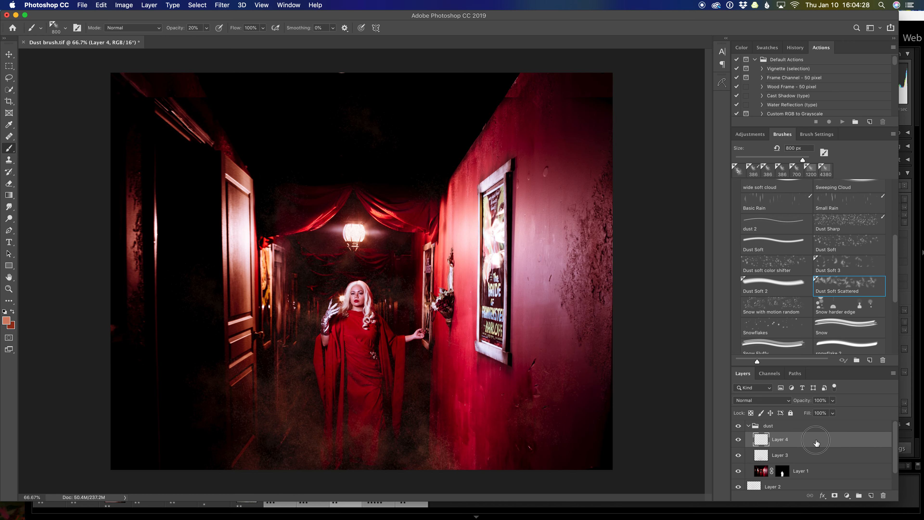
left_click(833, 400)
left_click_drag(835, 412, 824, 414)
Apply a Gaussian Blur with a 1.8 pixel radius to Layer 3 and compare the layer hidden and shown
left_click(822, 459)
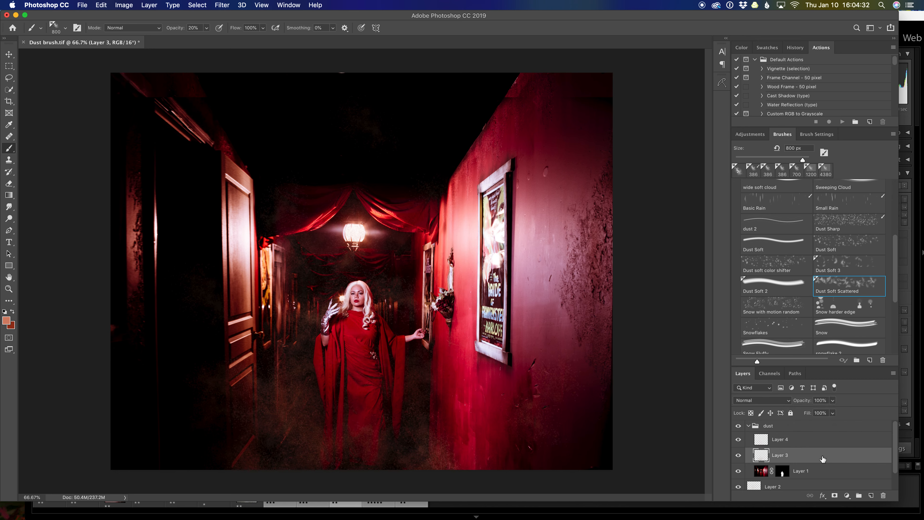
left_click(737, 458)
left_click(738, 458)
left_click(224, 7)
mouse_move(260, 112)
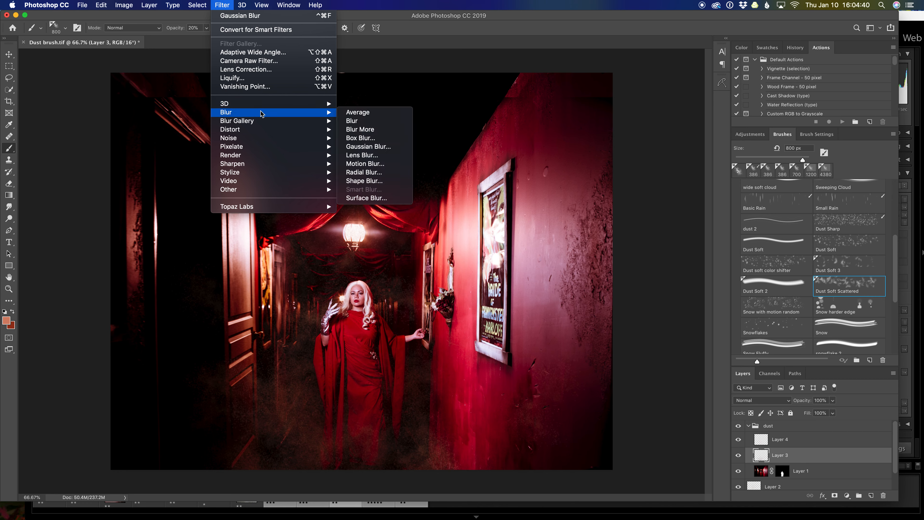
left_click(369, 146)
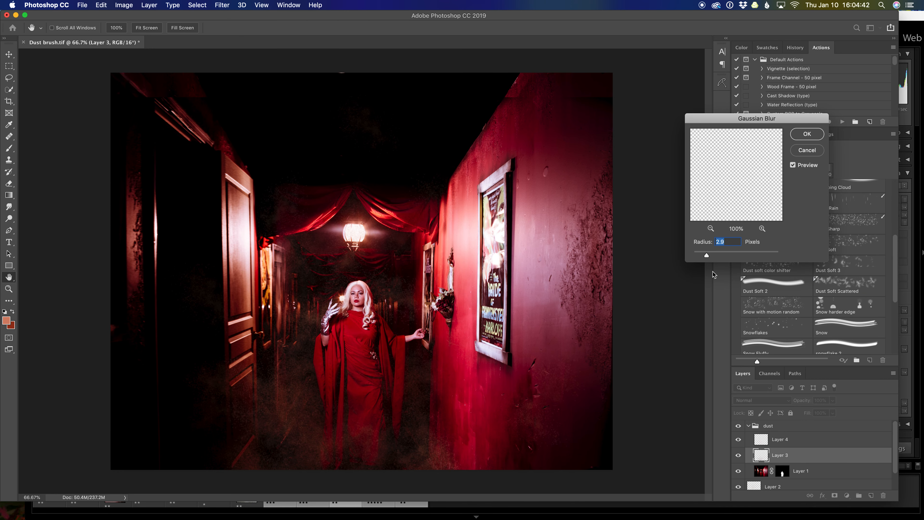
left_click_drag(707, 258, 702, 257)
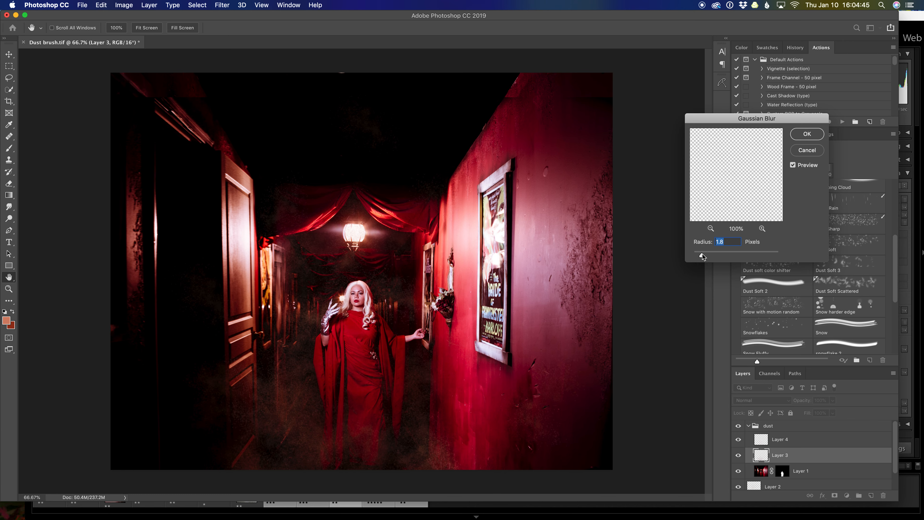
left_click(809, 138)
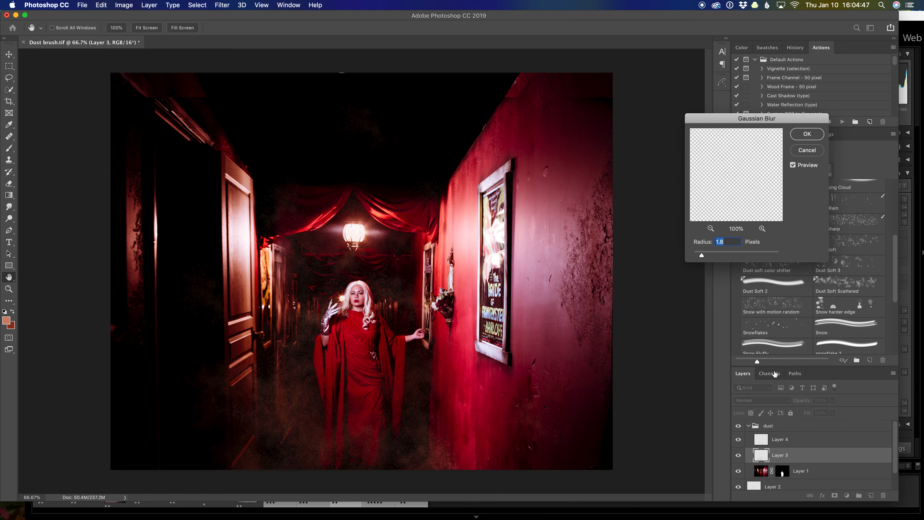
left_click(738, 457)
left_click(738, 457)
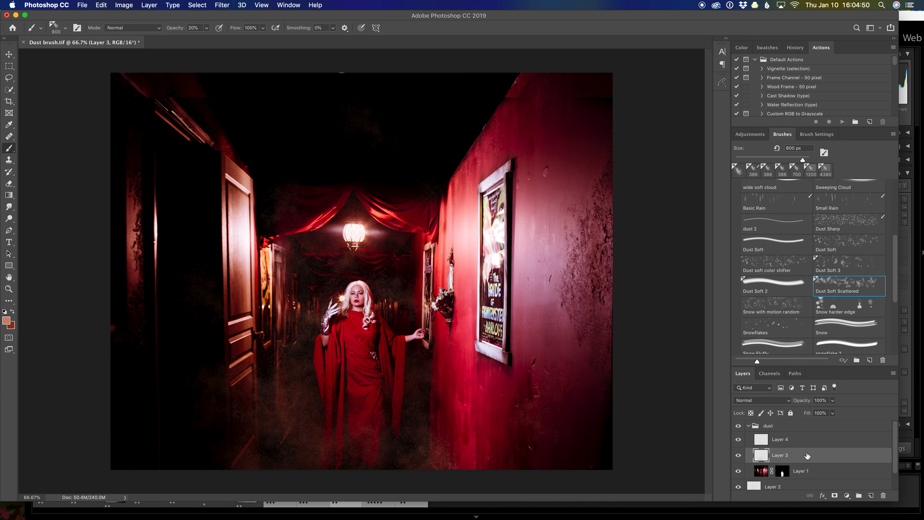
Try an opacity adjustment and the Overlay blend mode on Layer 3, comparing the layer hidden and shown
left_click(833, 400)
mouse_move(836, 410)
left_mouse_down()
mouse_move(824, 415)
mouse_move(835, 412)
left_mouse_up()
left_click(773, 402)
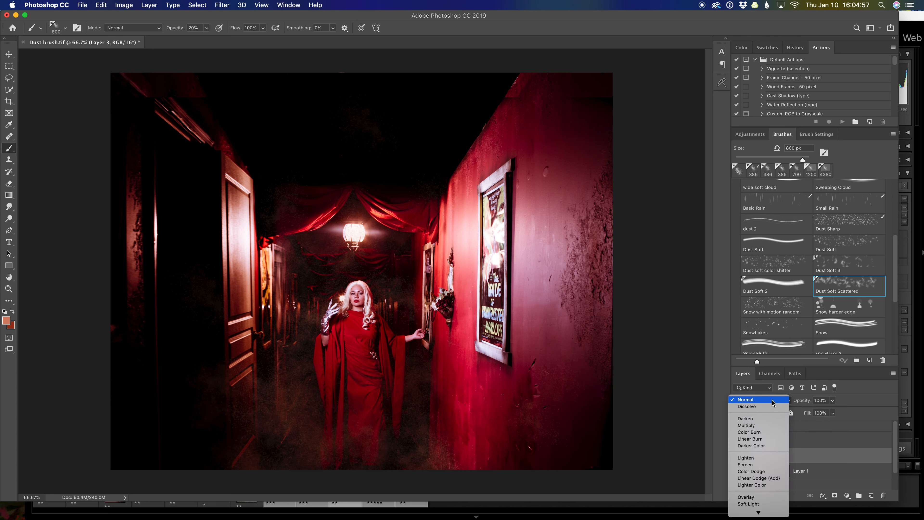
left_click(748, 498)
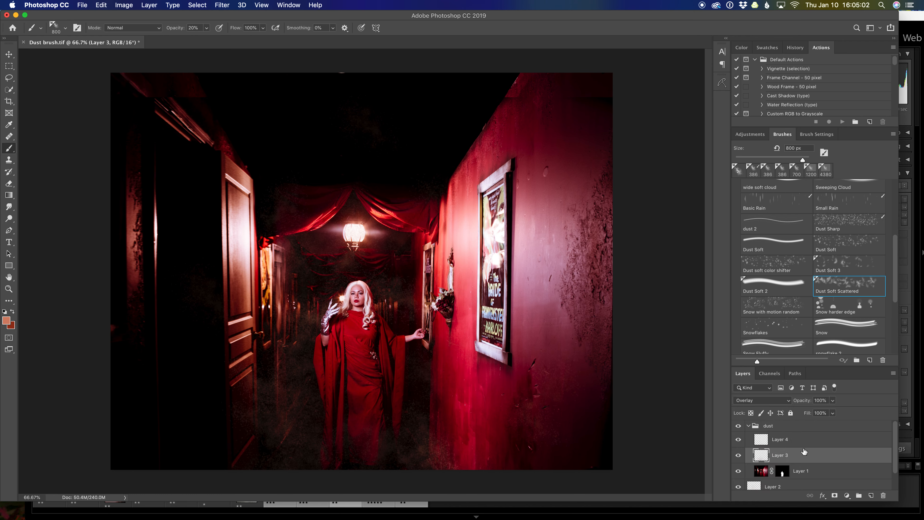
left_click(738, 456)
left_click(738, 457)
left_click(739, 457)
Set Layer 3's blend mode back to Normal and its opacity to 54%
left_click(790, 403)
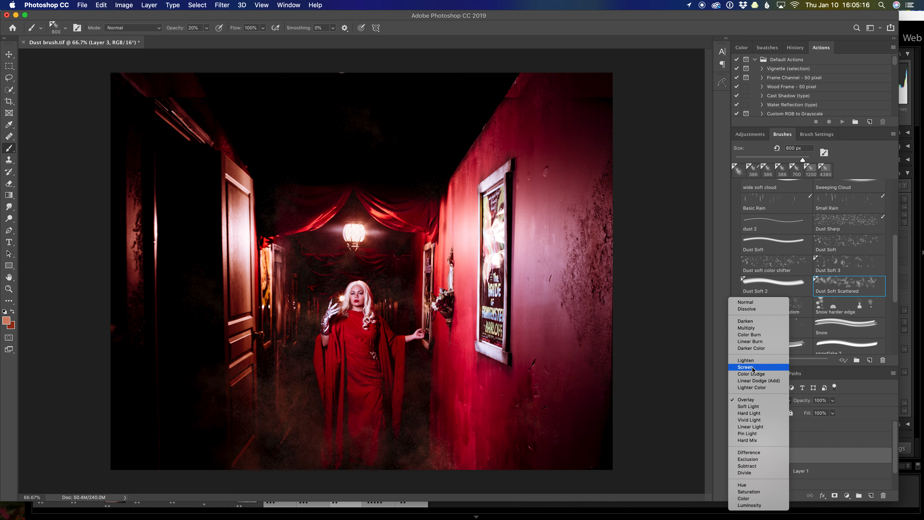
left_click(755, 302)
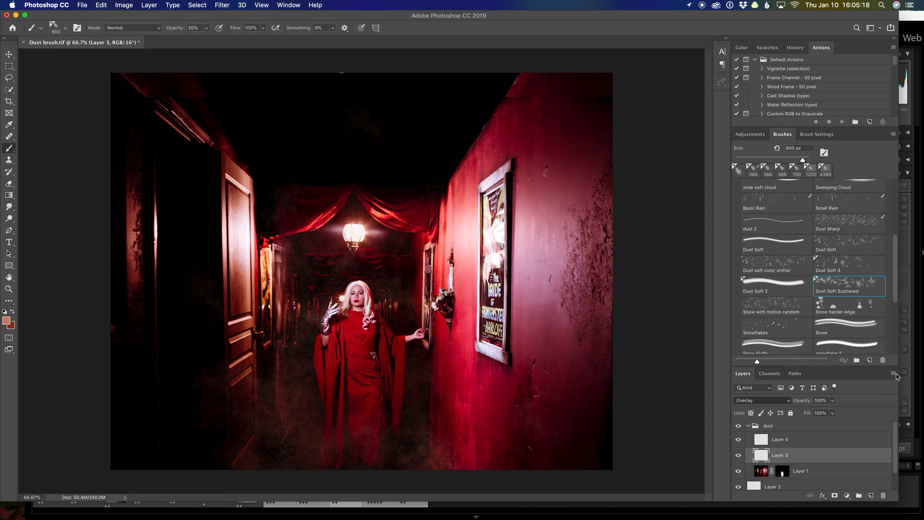
left_click(833, 400)
left_click_drag(836, 411, 814, 414)
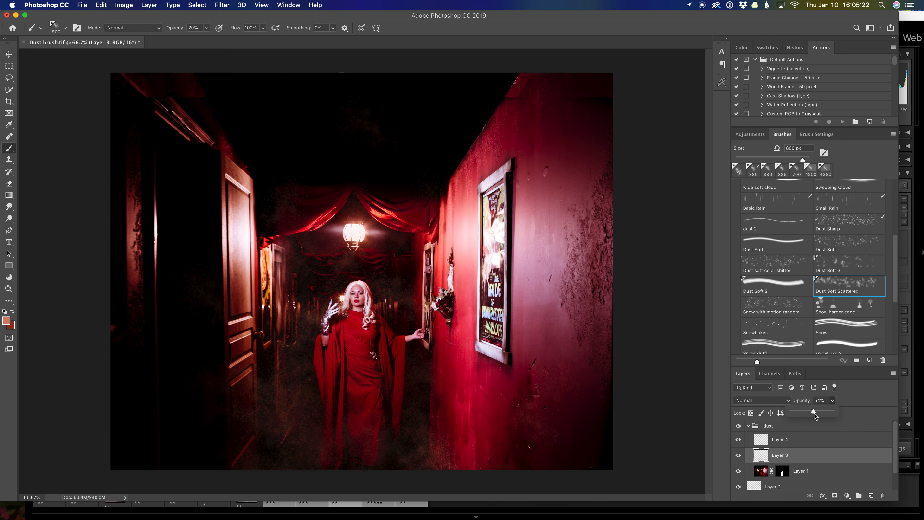
Apply a Gaussian Blur with a 2.8 pixel radius to Layer 2 and compare the layer hidden and shown
scroll(810, 482, "down", 2)
left_click(790, 469)
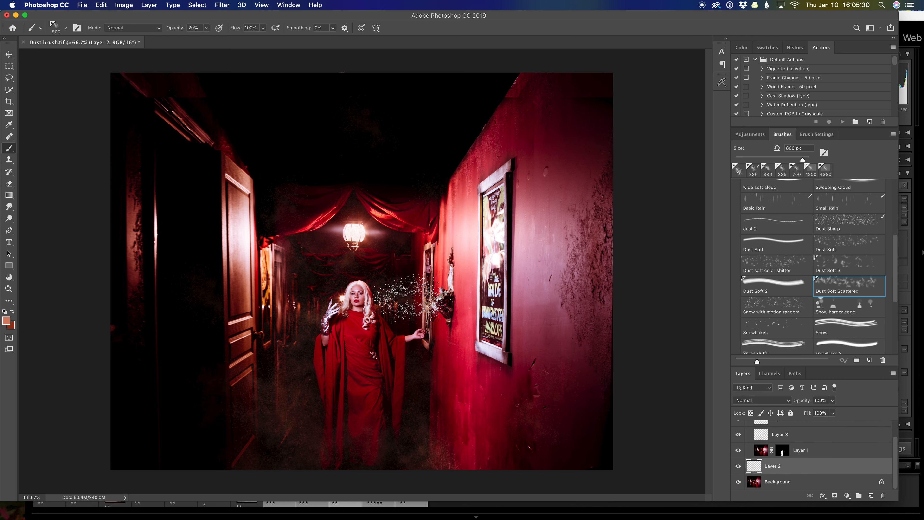
left_click(223, 5)
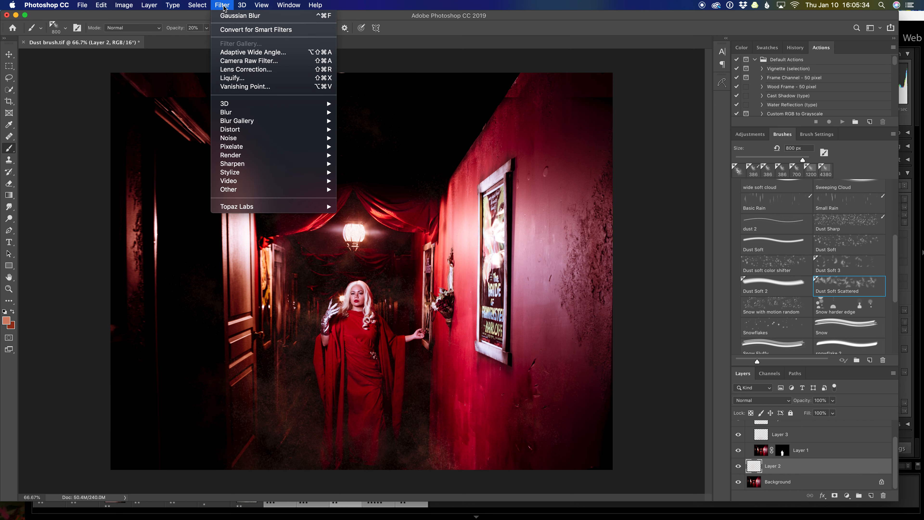
mouse_move(267, 118)
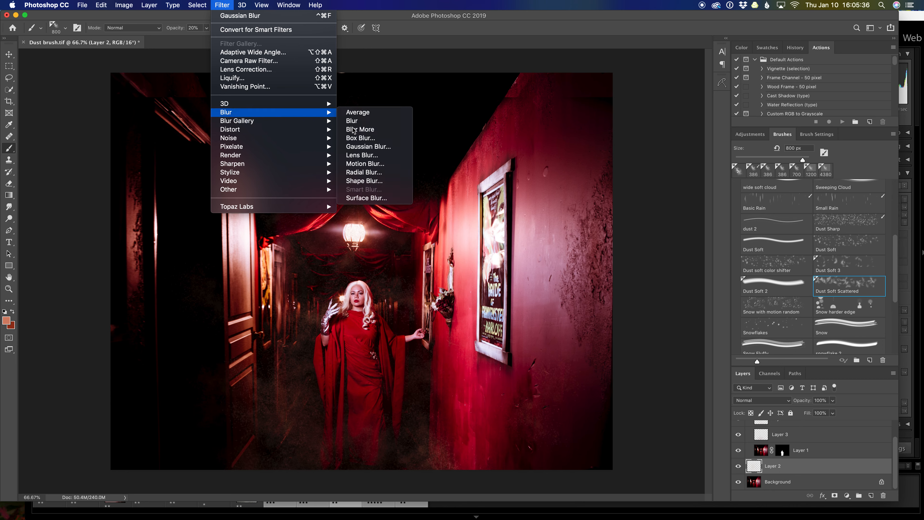
left_click(364, 147)
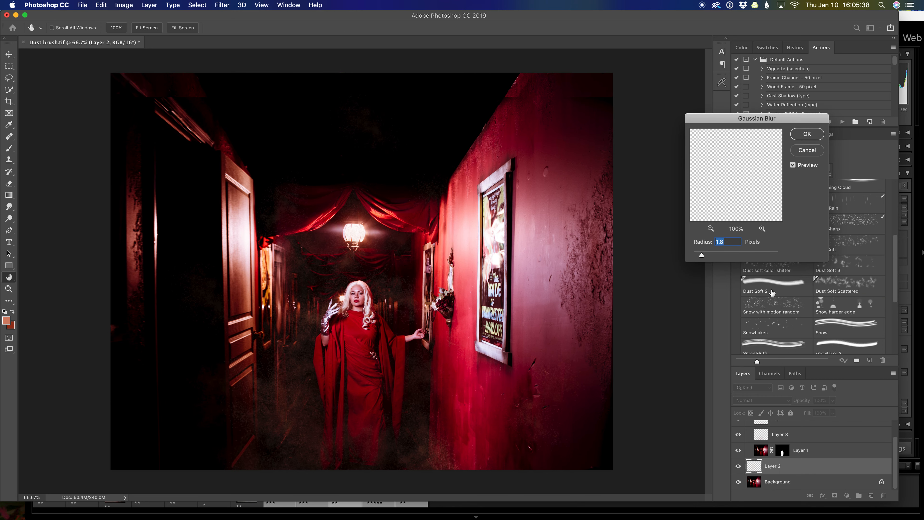
left_click_drag(702, 256, 706, 256)
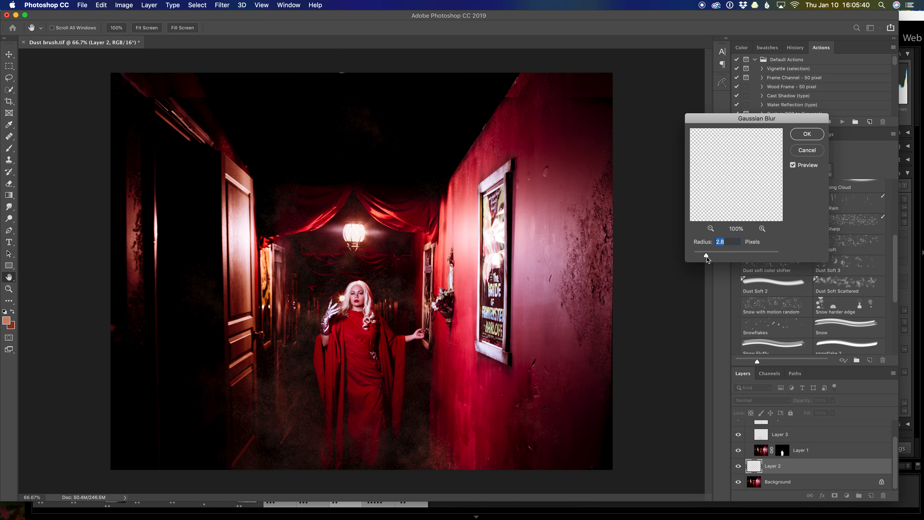
left_click(807, 135)
key("b")
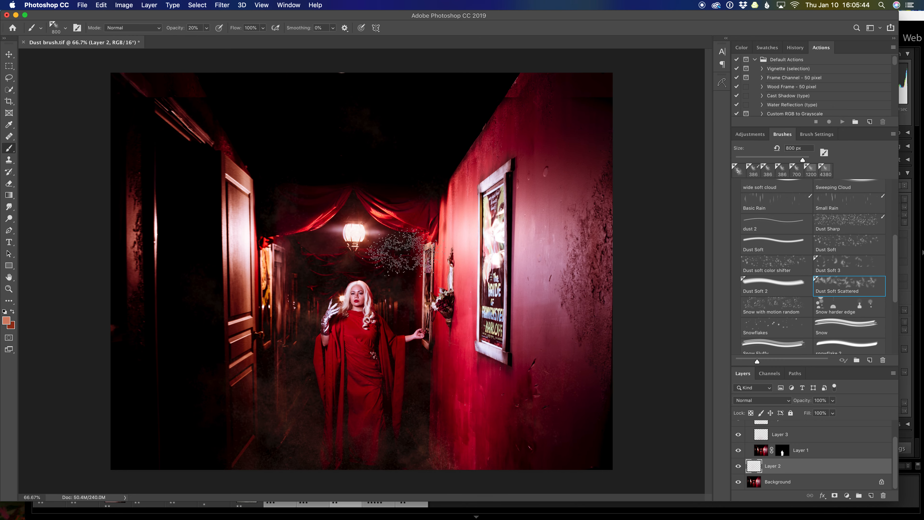
left_click(739, 466)
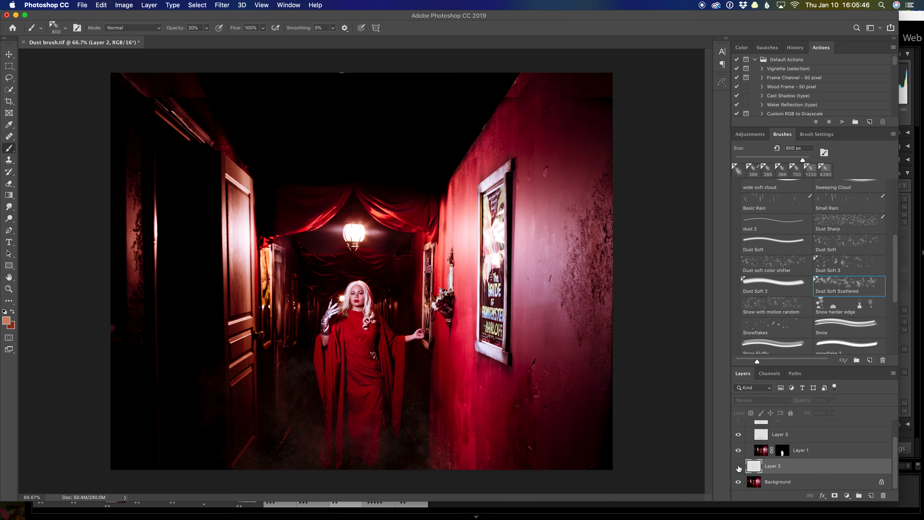
left_click(738, 466)
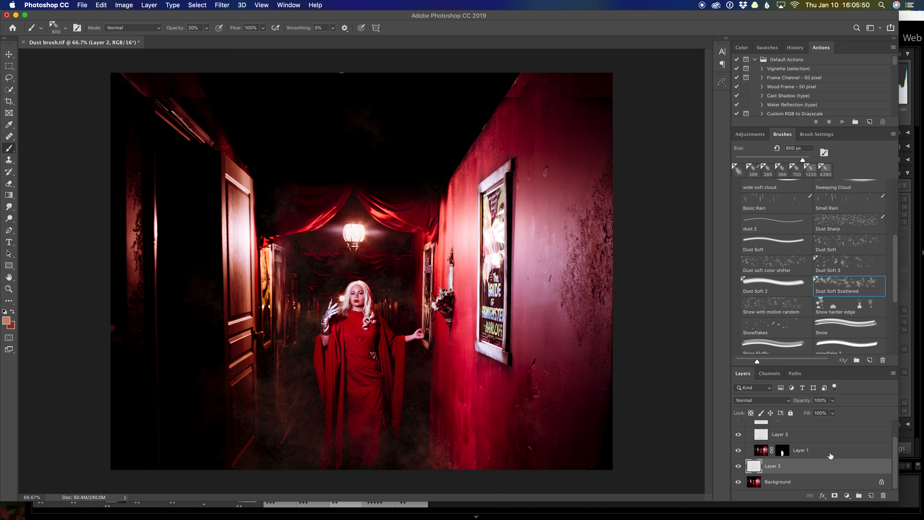
Collapse the dust group and place the texture [D] Billow.jpg from the Grunge folder above it as an embedded image
scroll(830, 456, "up", 2)
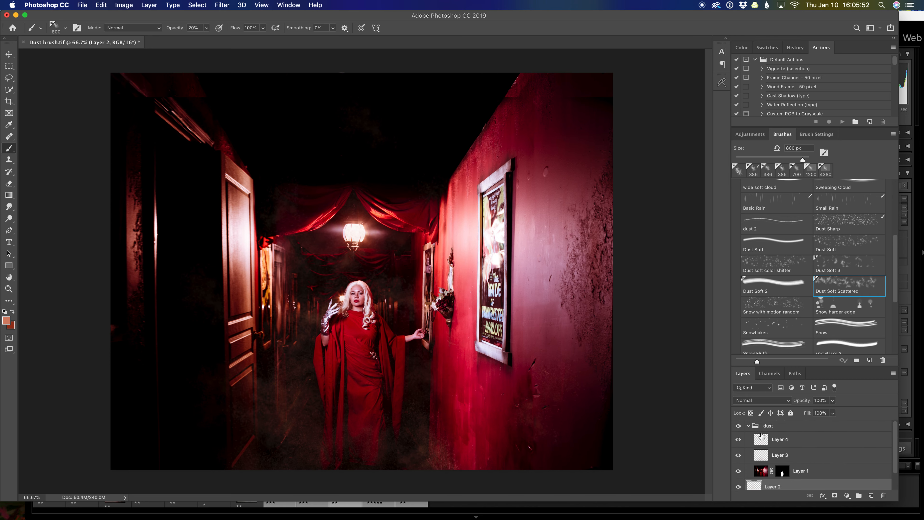
left_click(747, 426)
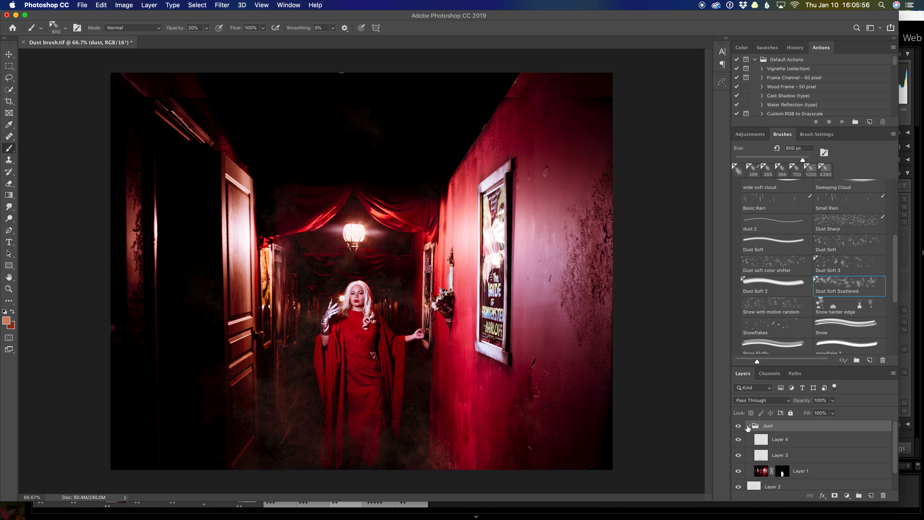
left_click(748, 426)
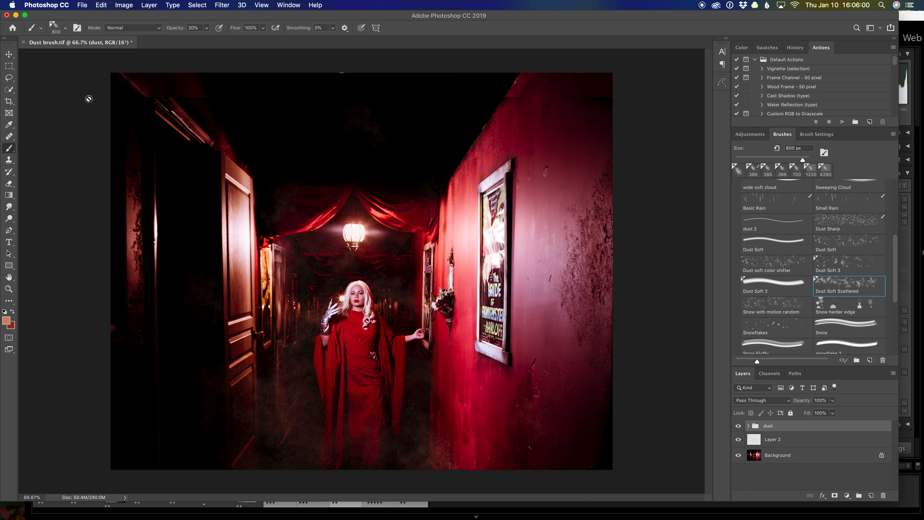
left_click(82, 5)
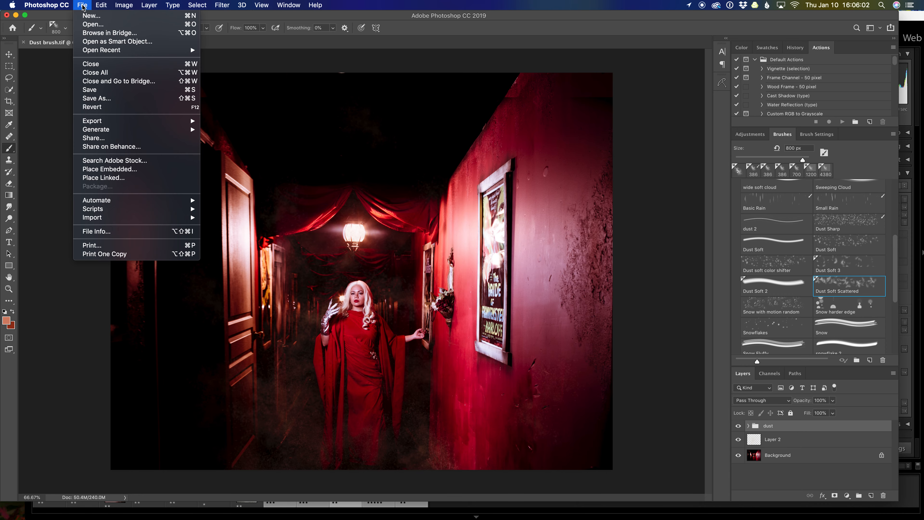
left_click(111, 169)
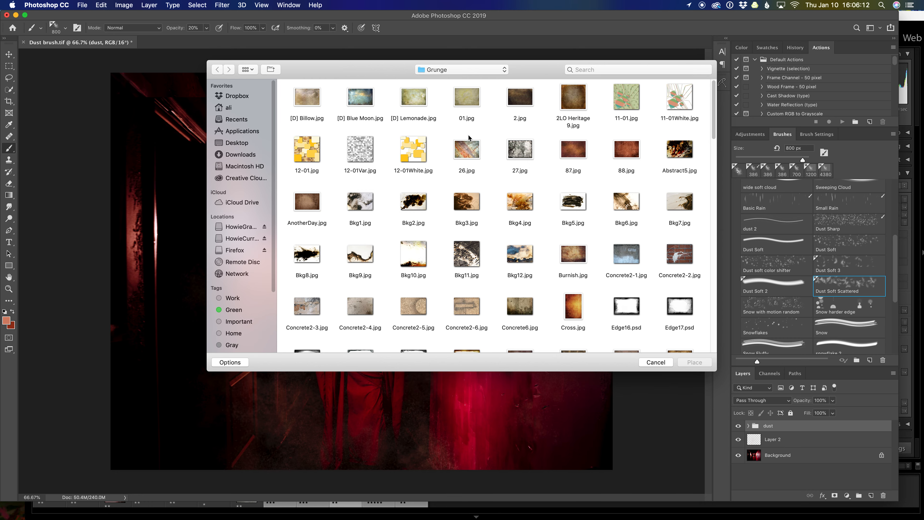
left_click(303, 101)
double_click(303, 101)
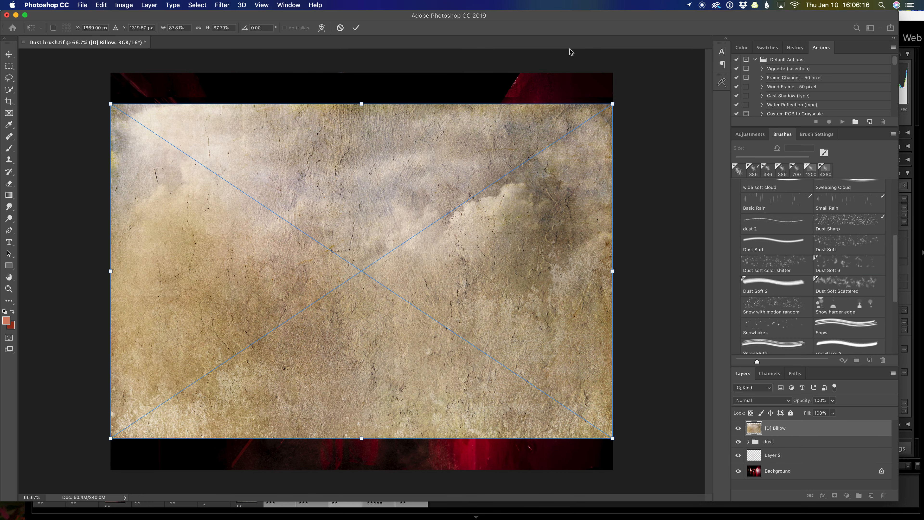
Scale and position the placed Billow texture to cover the whole canvas, about 102% wide and 106% high
left_click_drag(613, 104, 643, 46)
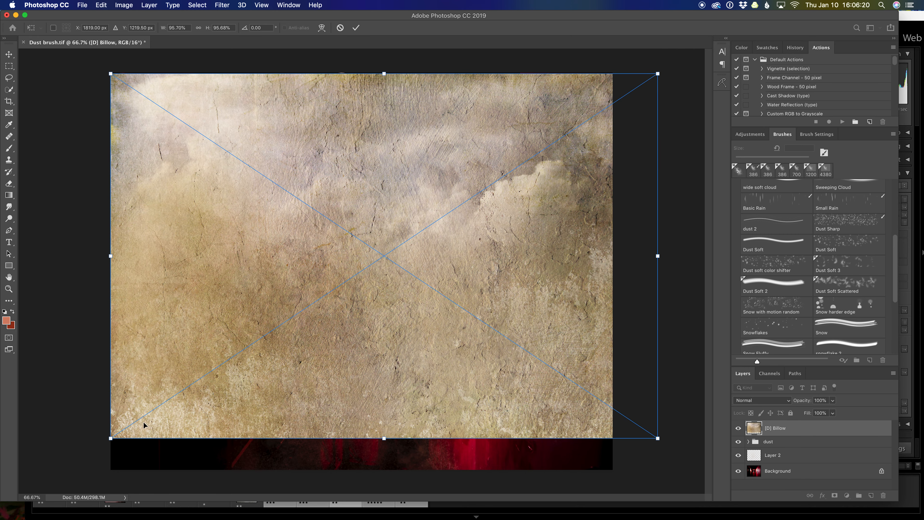
left_click_drag(110, 438, 323, 407)
left_click_drag(560, 354, 449, 282)
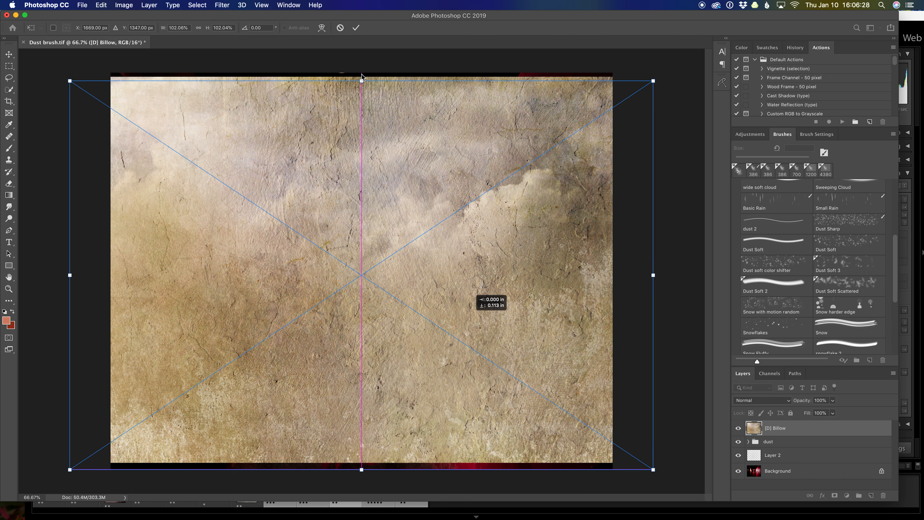
left_click_drag(362, 77, 361, 65)
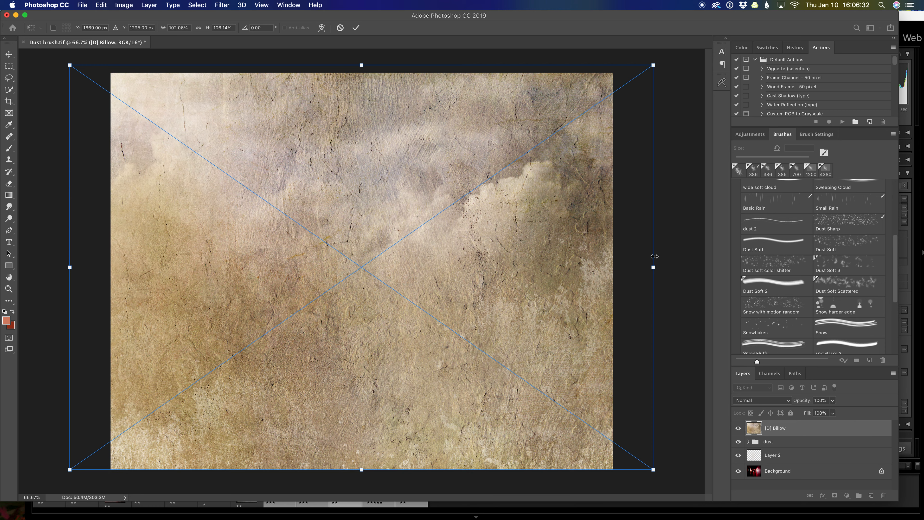
key("Return")
key("b")
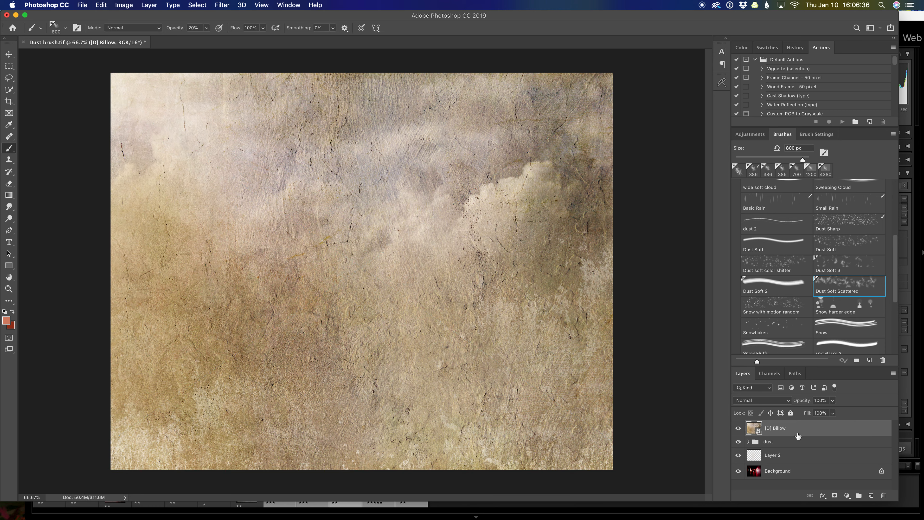
Set the Billow texture's blend mode to Soft Light and shift its hue to +163 with a Hue/Saturation adjustment
left_click(789, 401)
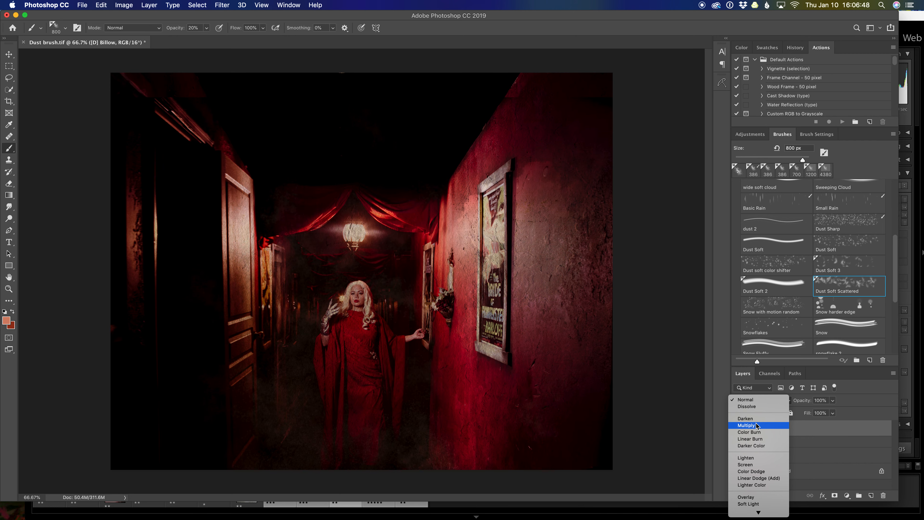
left_click(749, 503)
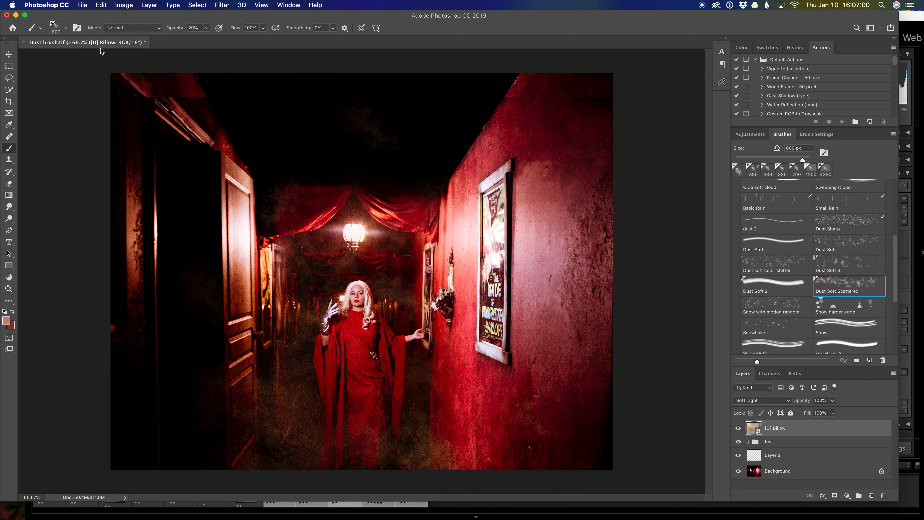
left_click(124, 5)
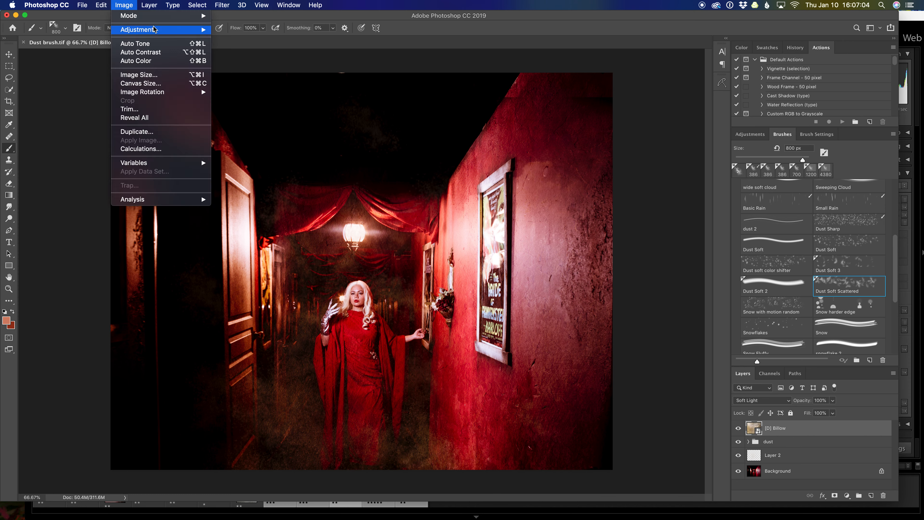
mouse_move(157, 32)
left_click(245, 78)
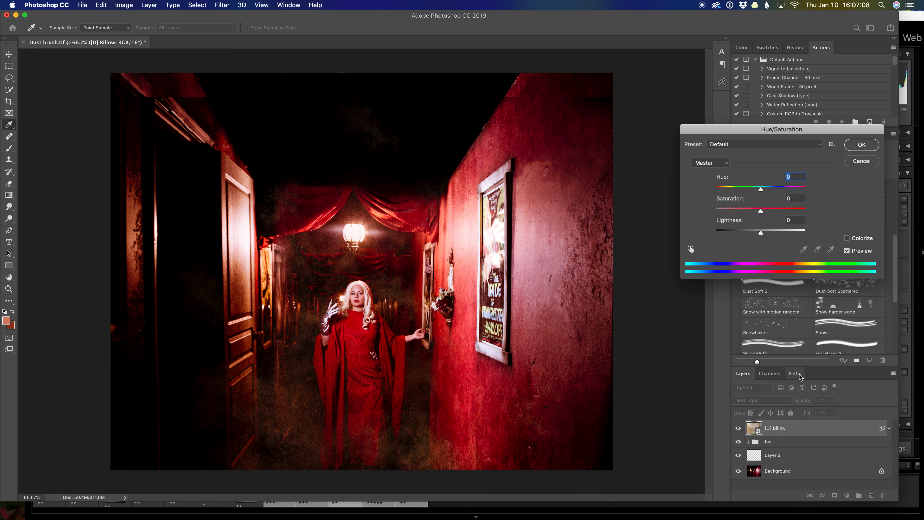
left_click_drag(761, 189, 804, 193)
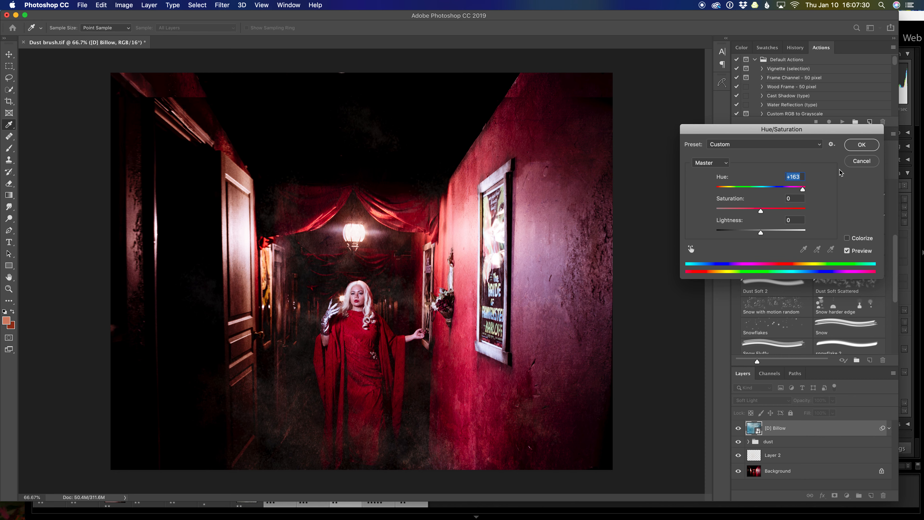
left_click(862, 145)
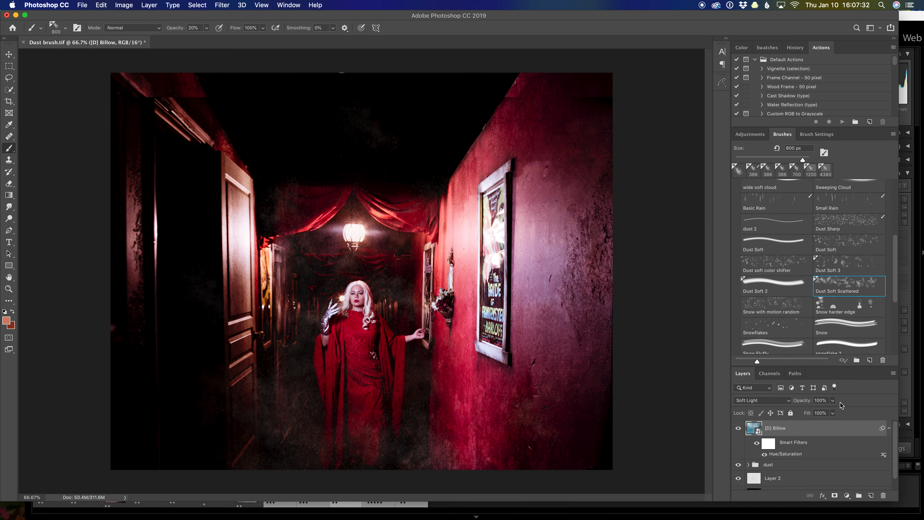
Compare the image with and without the Billow texture, and with and without its Hue/Saturation smart filter
left_click(738, 428)
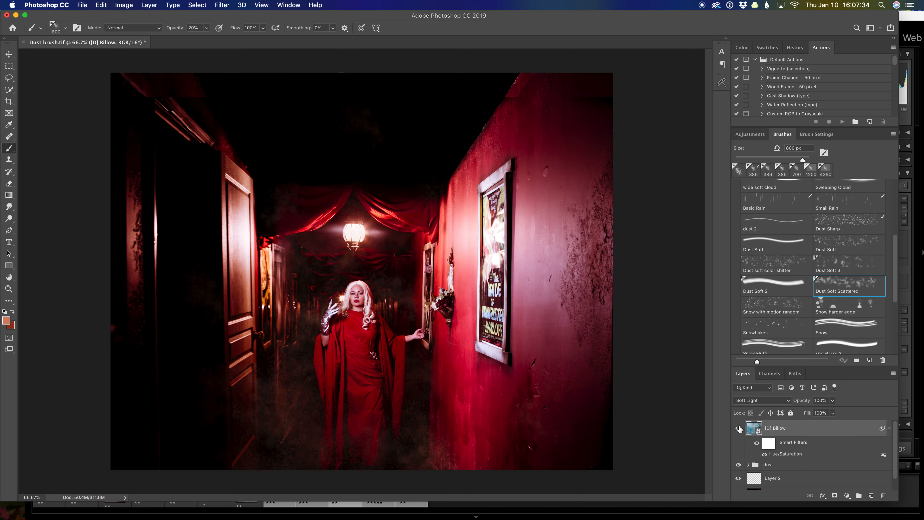
left_click(738, 429)
left_click(758, 444)
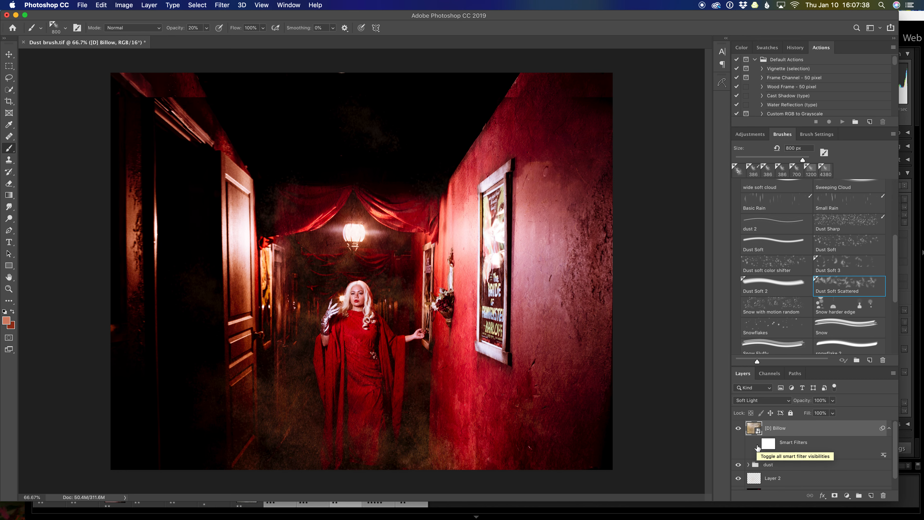
left_click(757, 444)
Lower the Billow texture layer's opacity to 77% and compare the layer hidden and shown
left_click(834, 401)
mouse_move(835, 413)
left_mouse_down()
mouse_move(813, 415)
mouse_move(824, 414)
left_mouse_up()
left_click(739, 429)
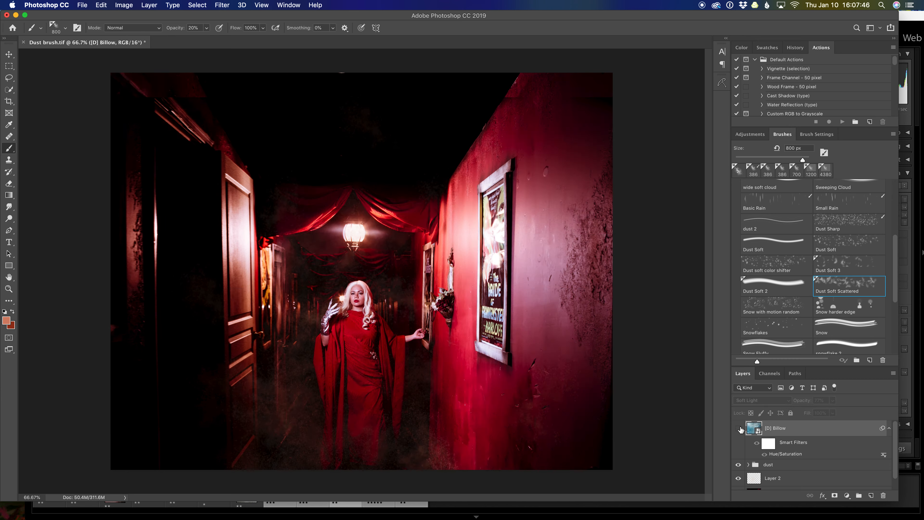
left_click(740, 429)
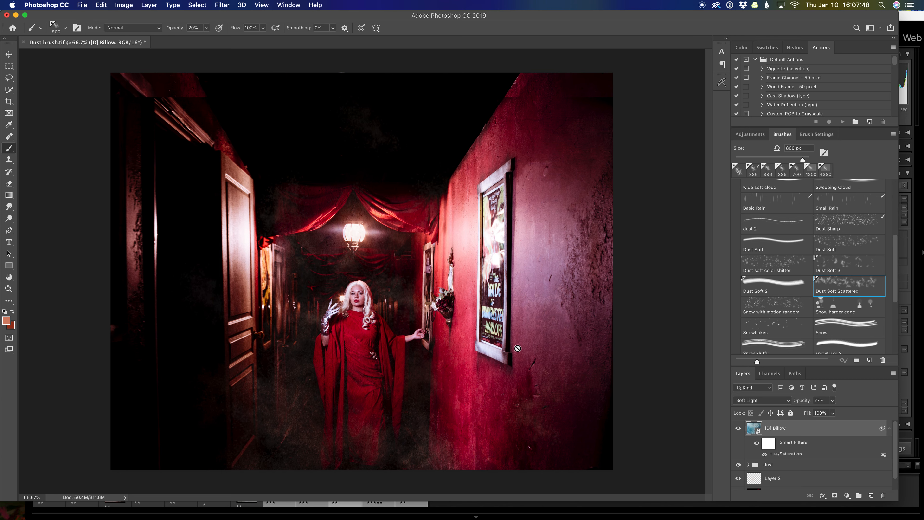